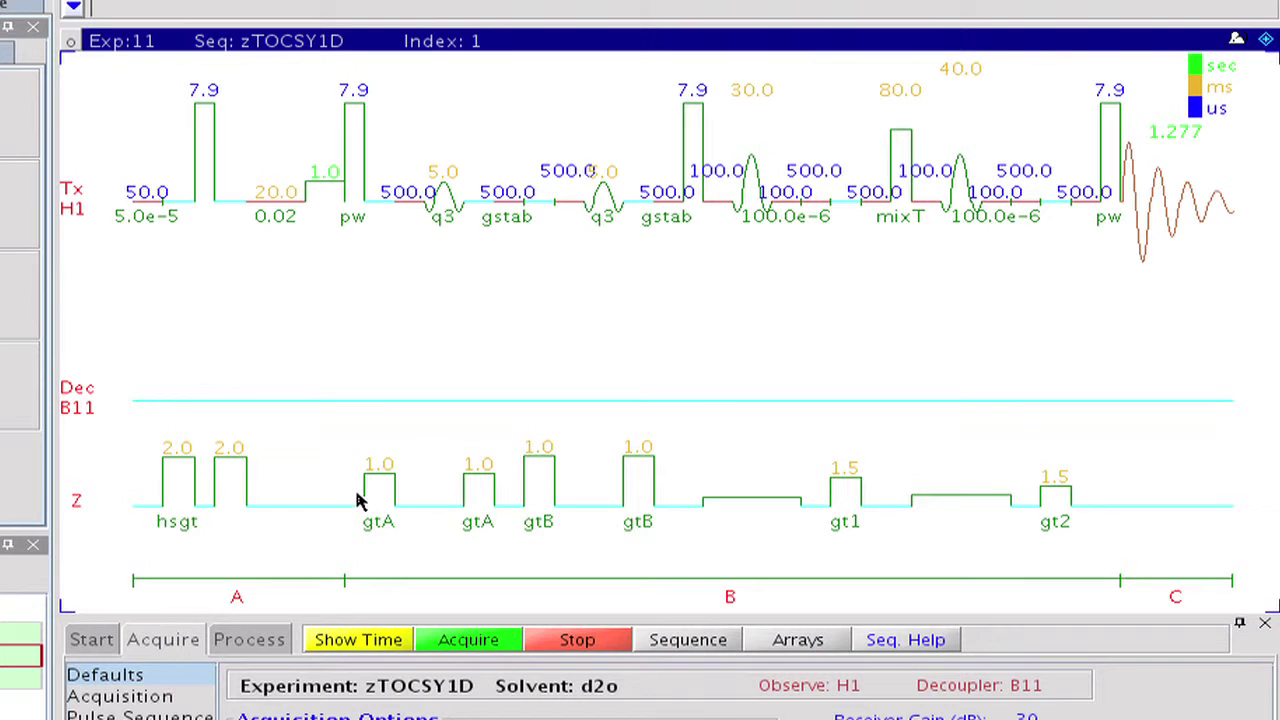
Mark the q3 selection block between gtA and gtB, and the 30 ms and 40 ms shaped pulses, with cursors on the zTOCSY1D pulse sequence diagram.
left_click(370, 494)
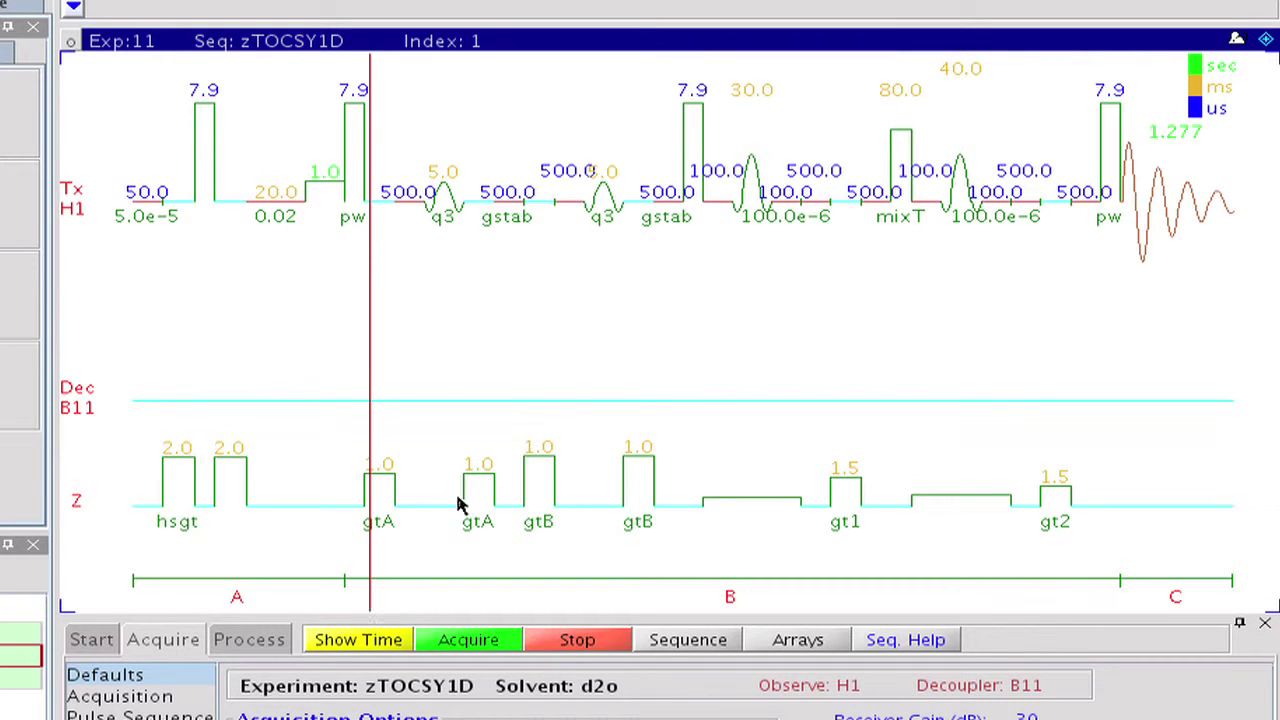
left_click(679, 508)
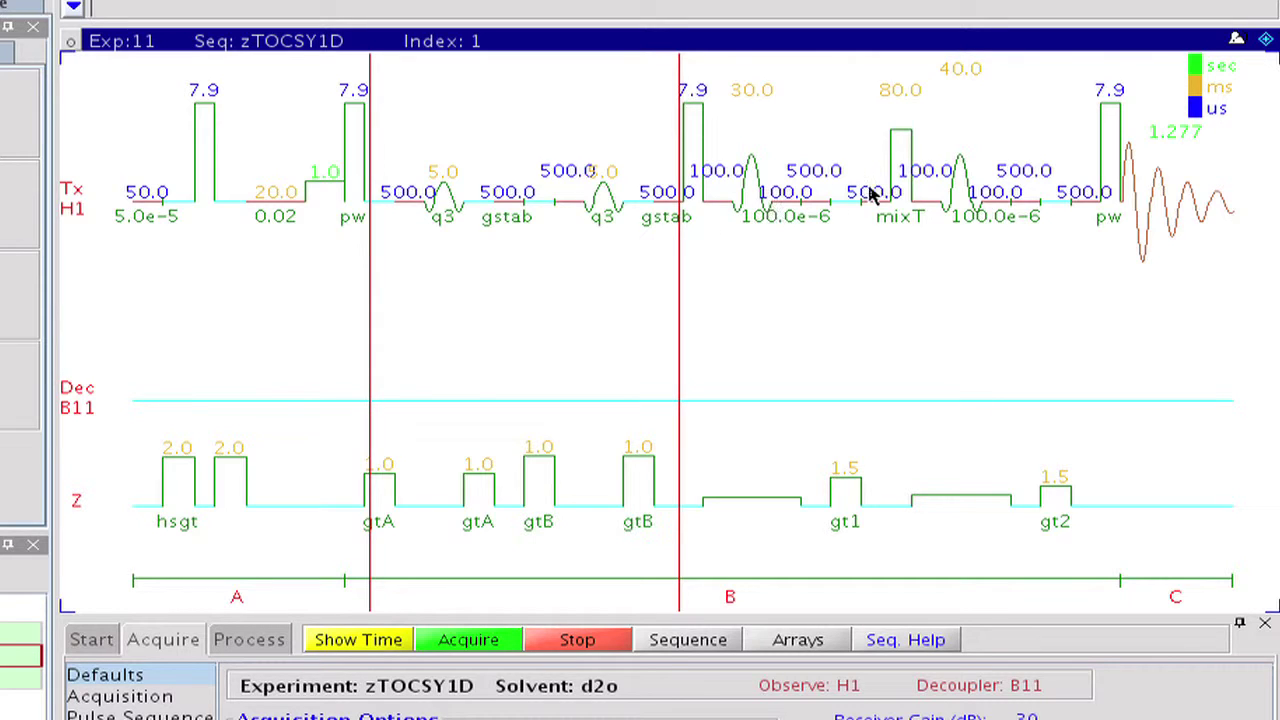
left_click(751, 257)
left_click(961, 261)
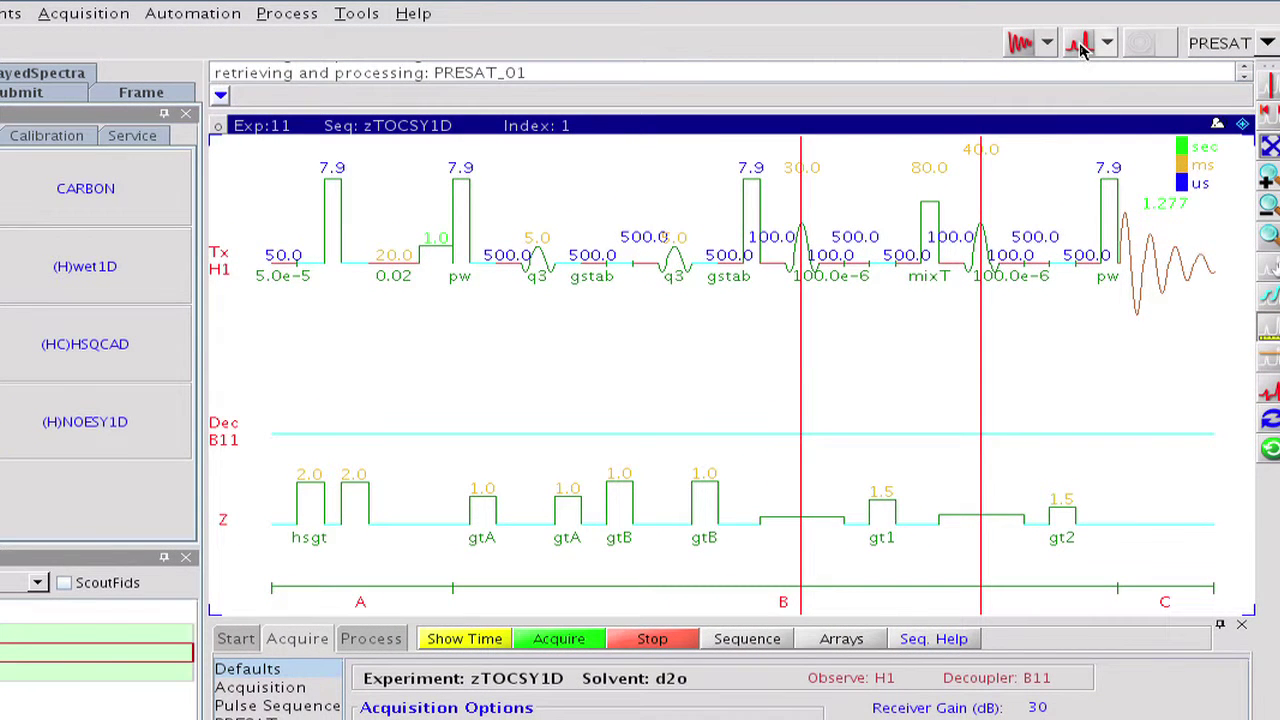
Display the proton spectrum and select an excitation band about 64 Hz wide around the peak at 5.45 ppm.
left_click(1080, 46)
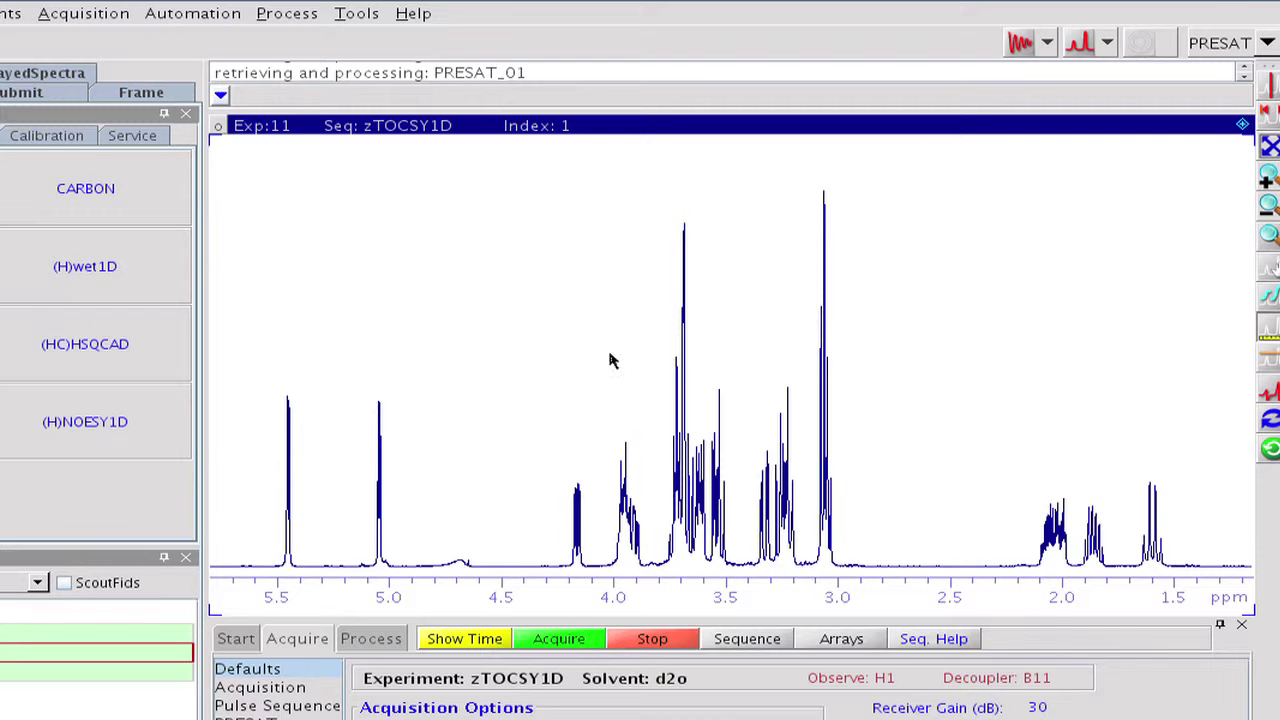
left_click(480, 427)
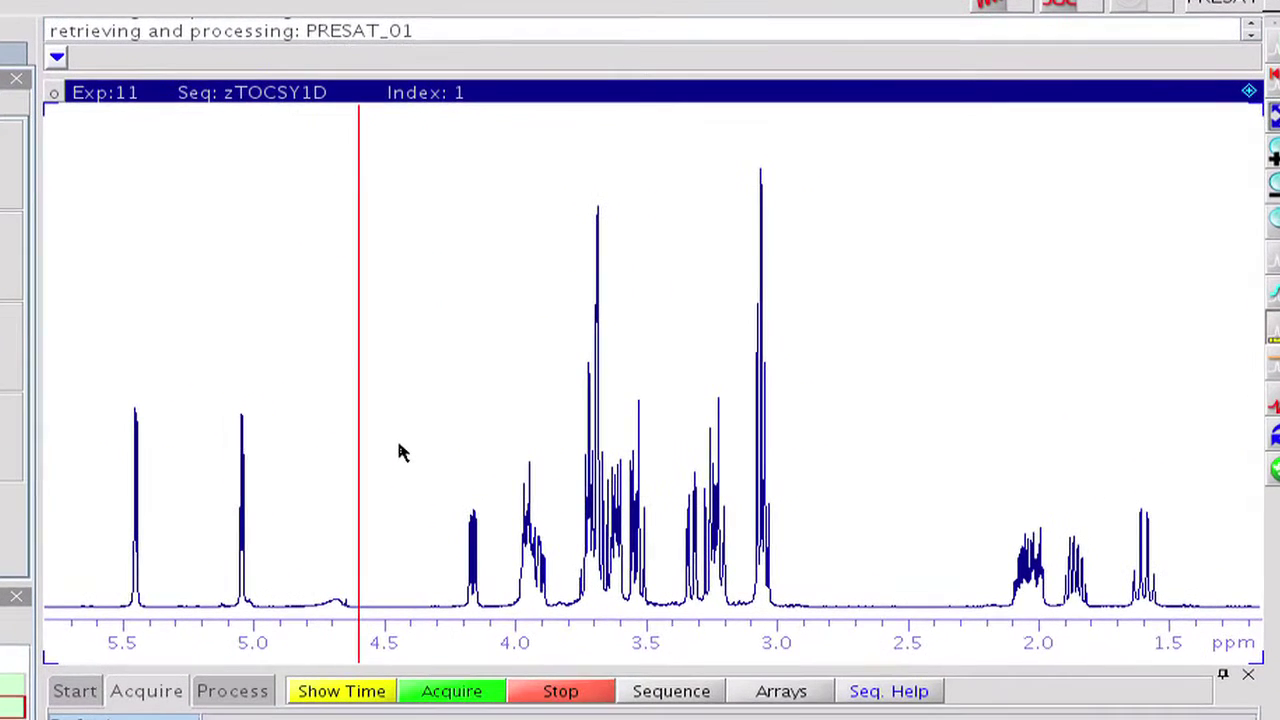
right_click(397, 444)
right_click(392, 444)
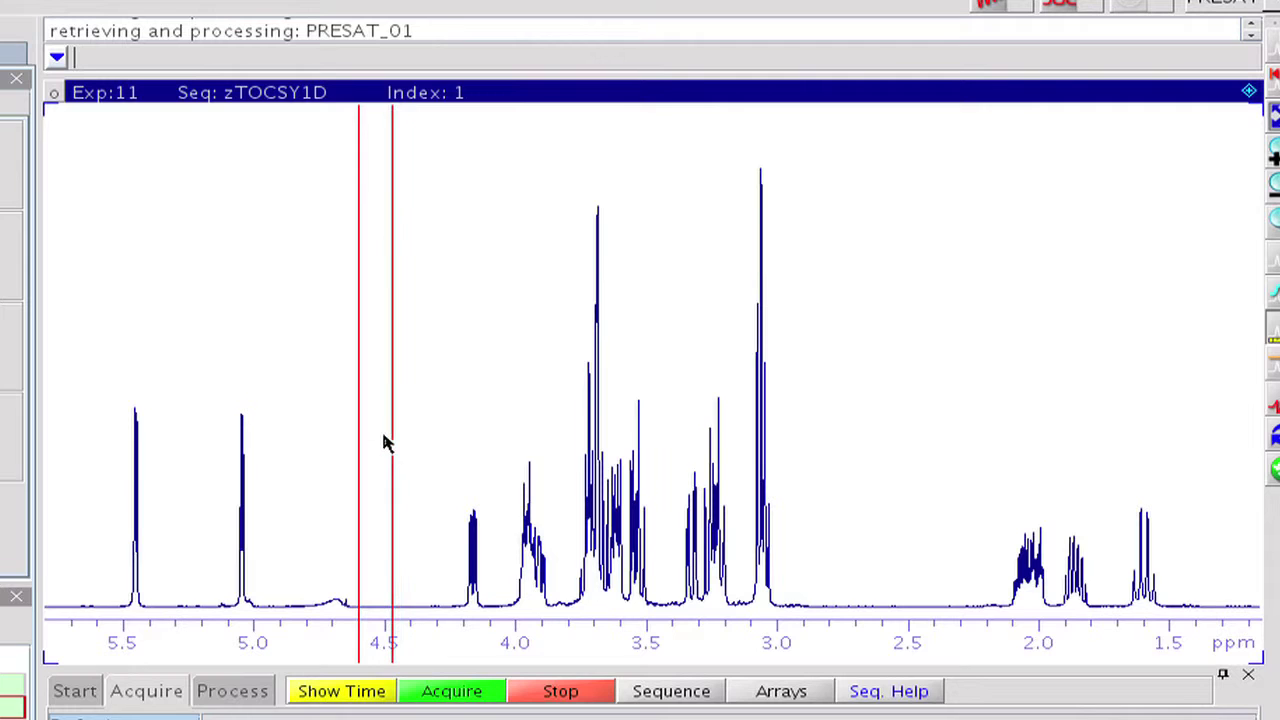
left_click(315, 454)
left_click_drag(250, 455, 120, 455)
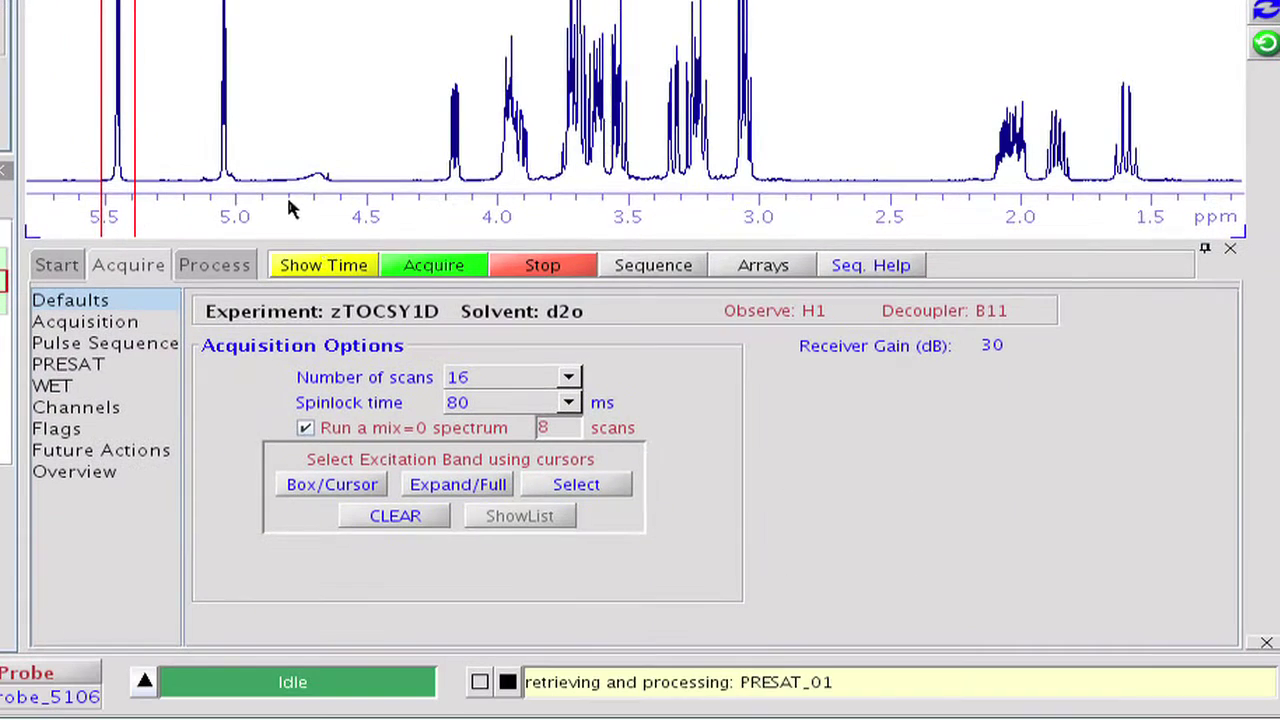
left_click(611, 487)
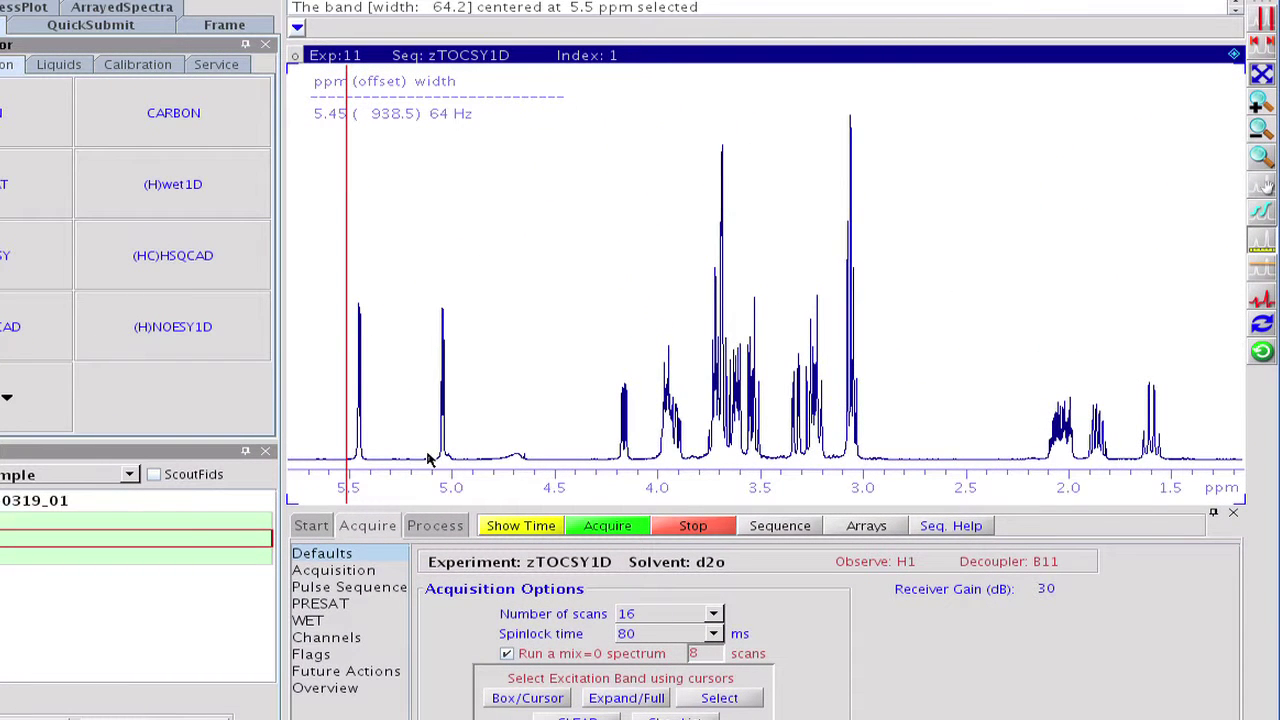
Select two more excitation bands, each about 72 Hz wide, around the peaks at 5.05 ppm and 4.16 ppm.
left_click(427, 454)
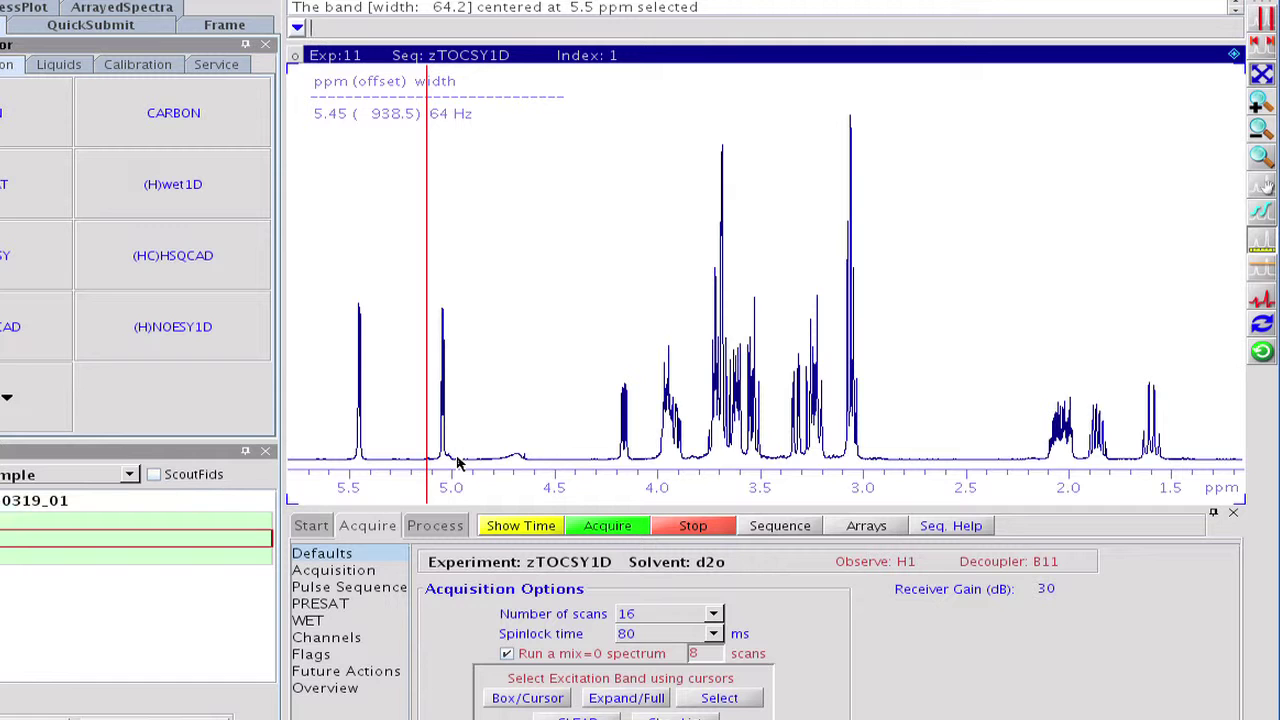
right_click(458, 460)
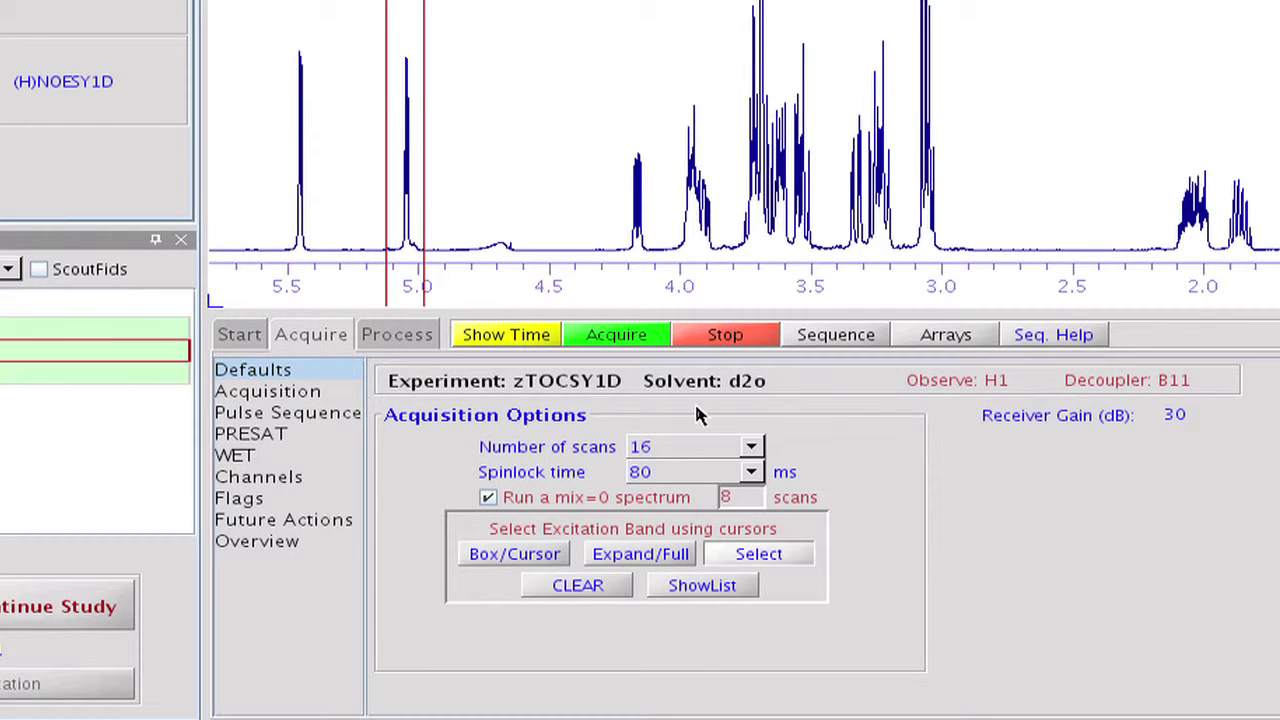
left_click(712, 690)
left_click(619, 260)
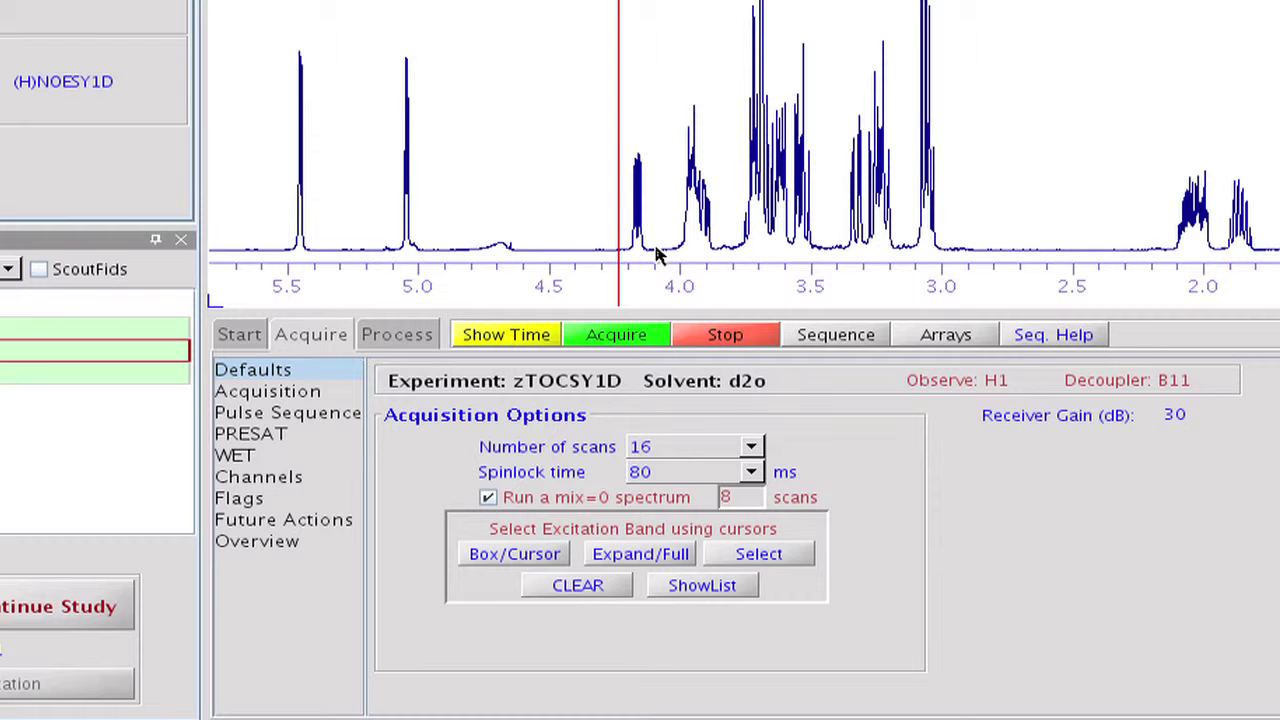
left_click(775, 558)
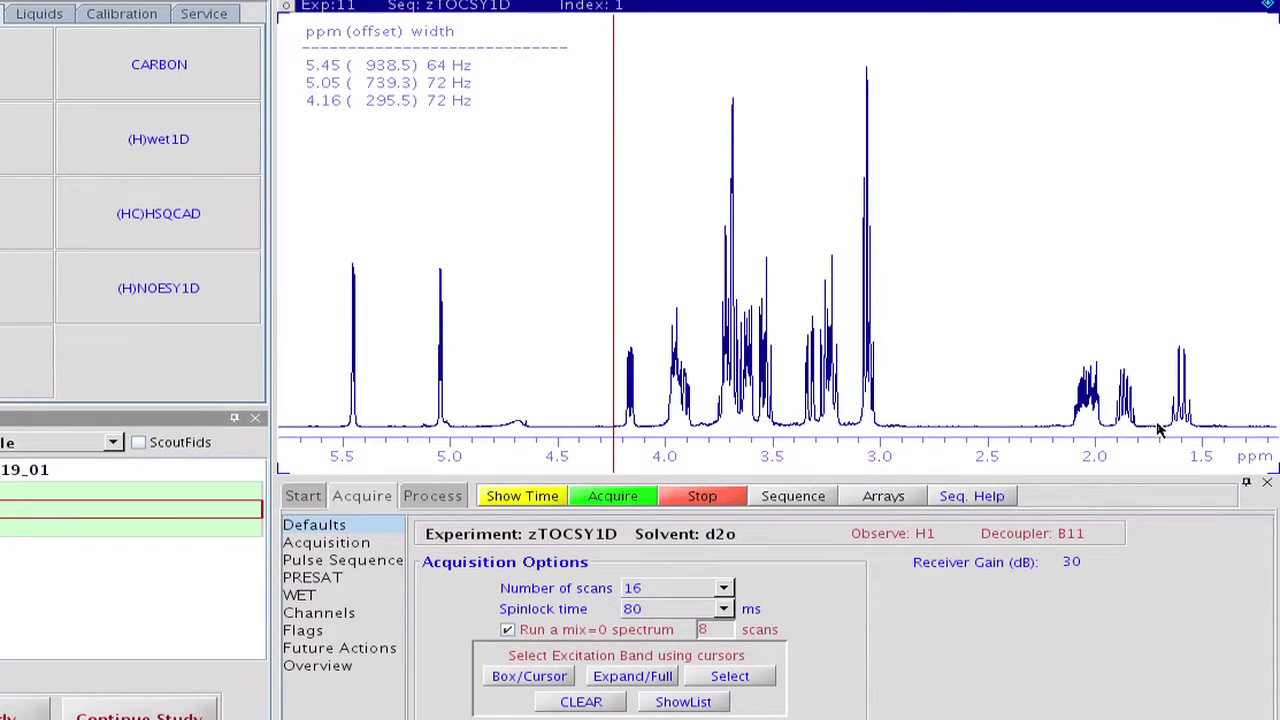
Add an excitation band about 142 Hz wide around the multiplet at 1.58 ppm.
left_click(1157, 430)
right_click(1215, 432)
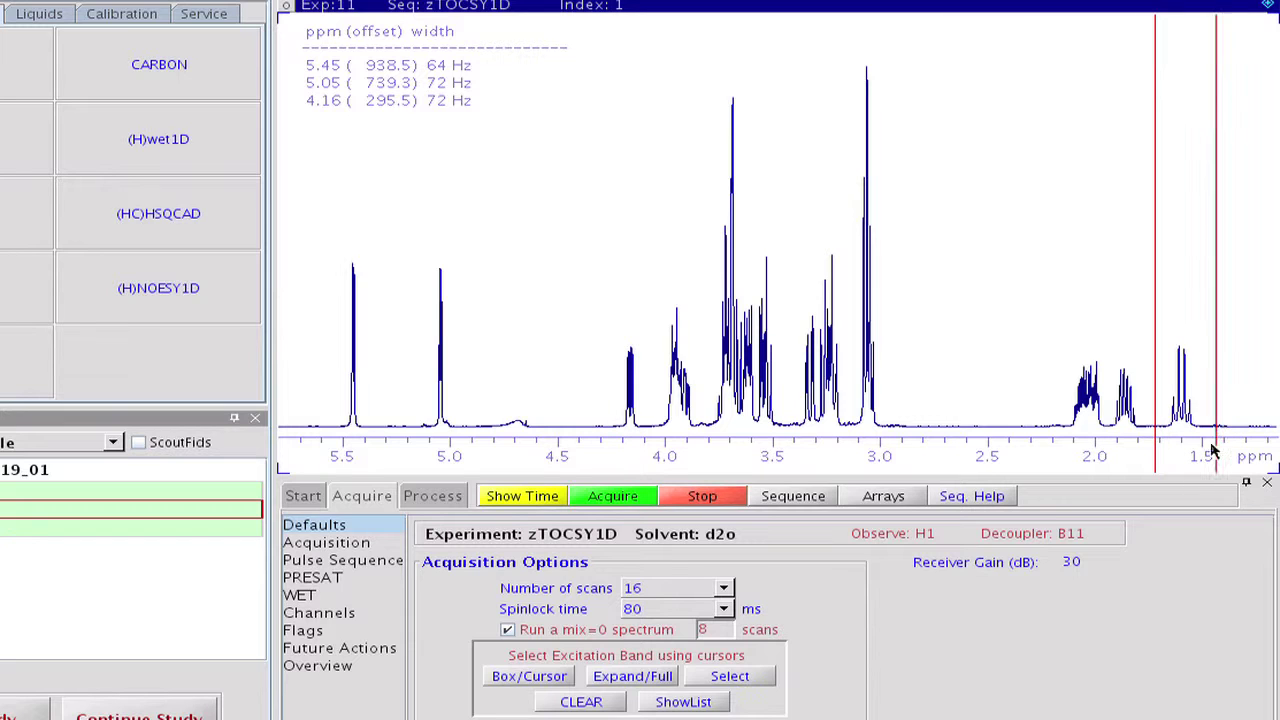
left_click(755, 681)
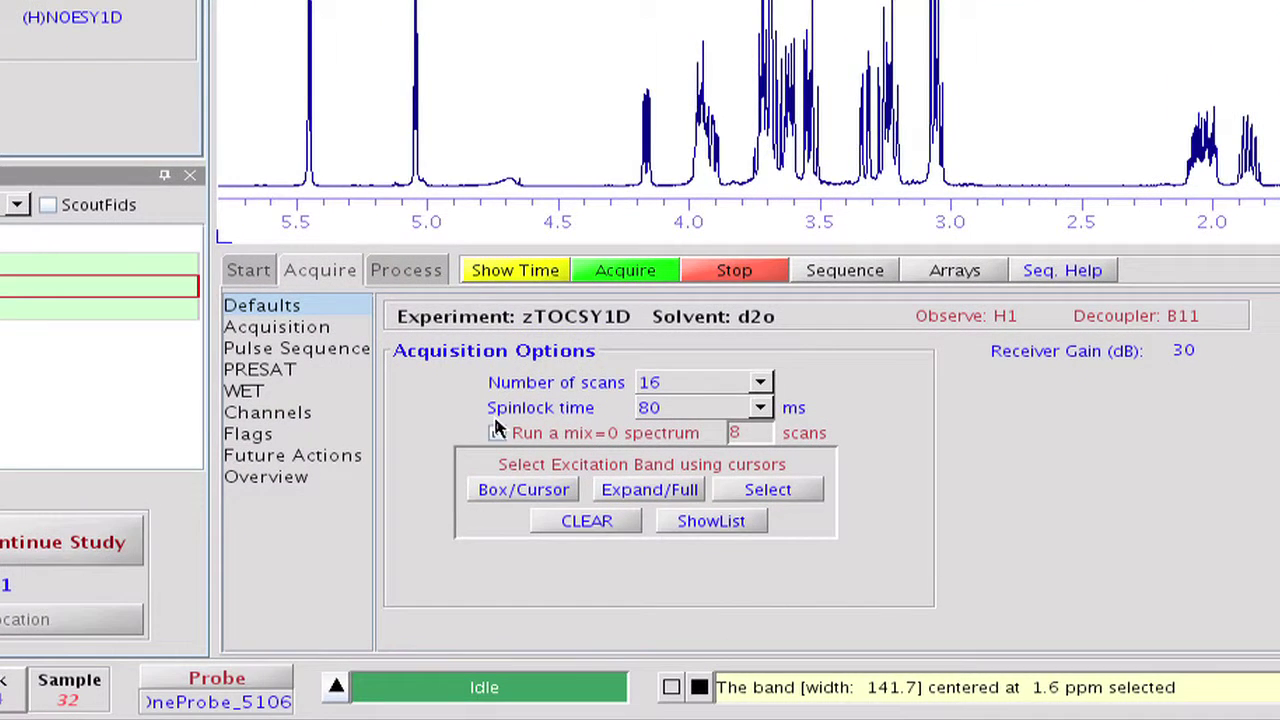
Configure the acquisition without a mix=0 spectrum, with 8 scans and a 150 ms spinlock time, and show the experiment time.
left_click(497, 432)
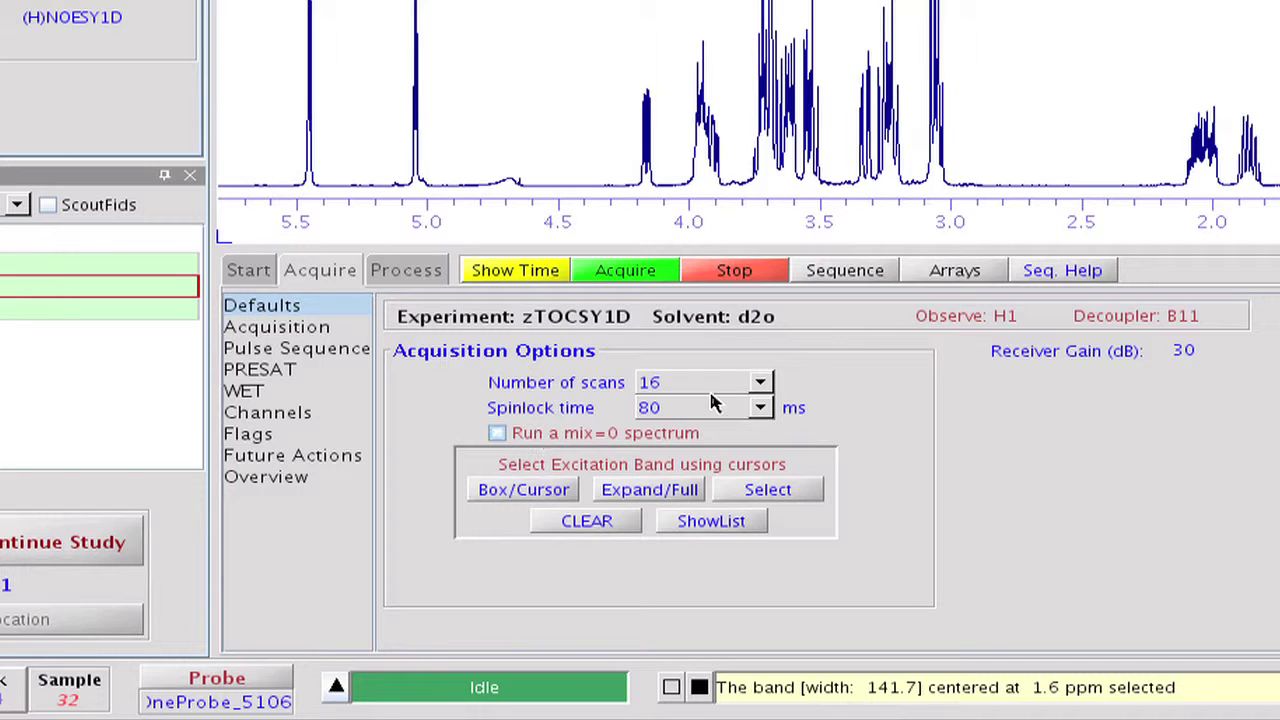
left_click(762, 384)
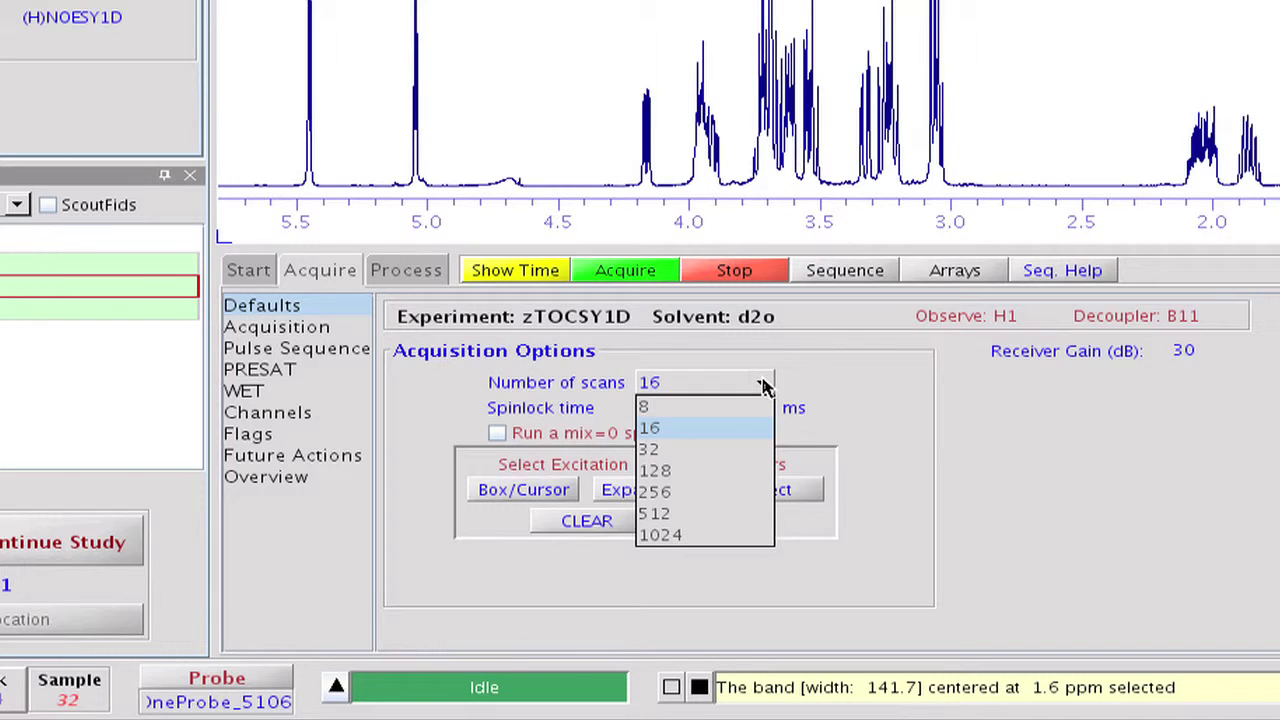
left_click(756, 410)
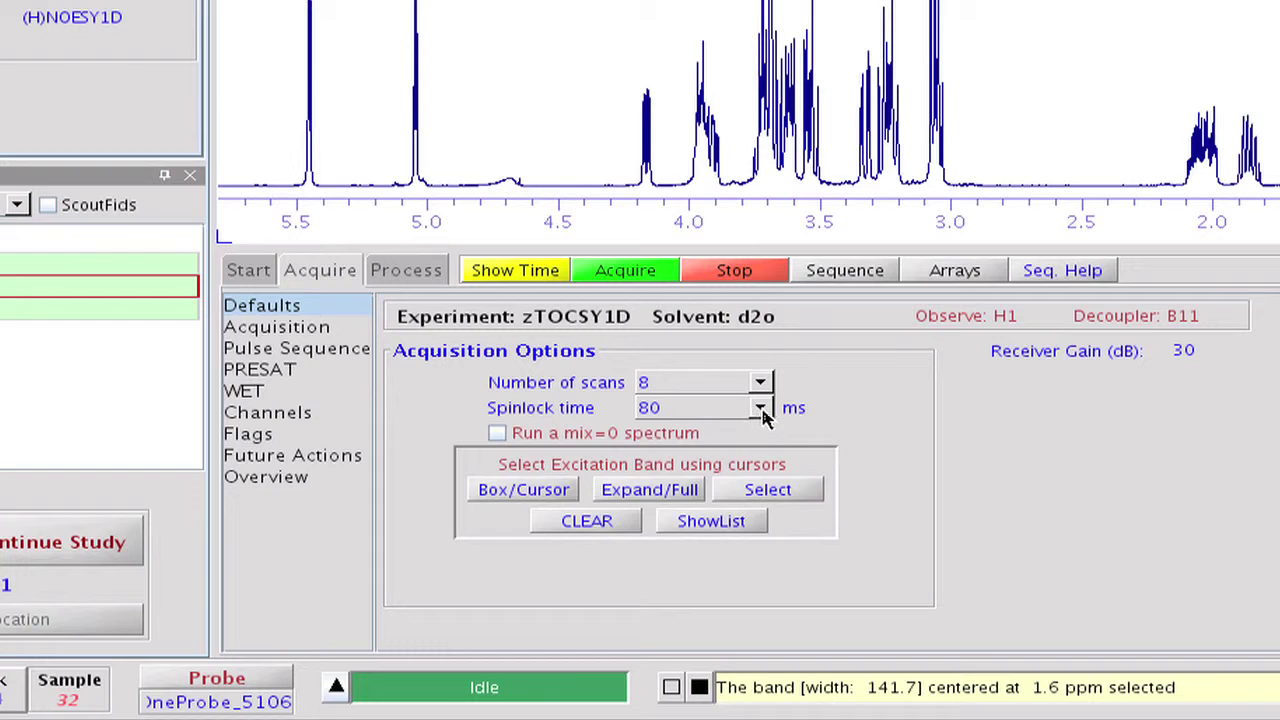
left_click(762, 410)
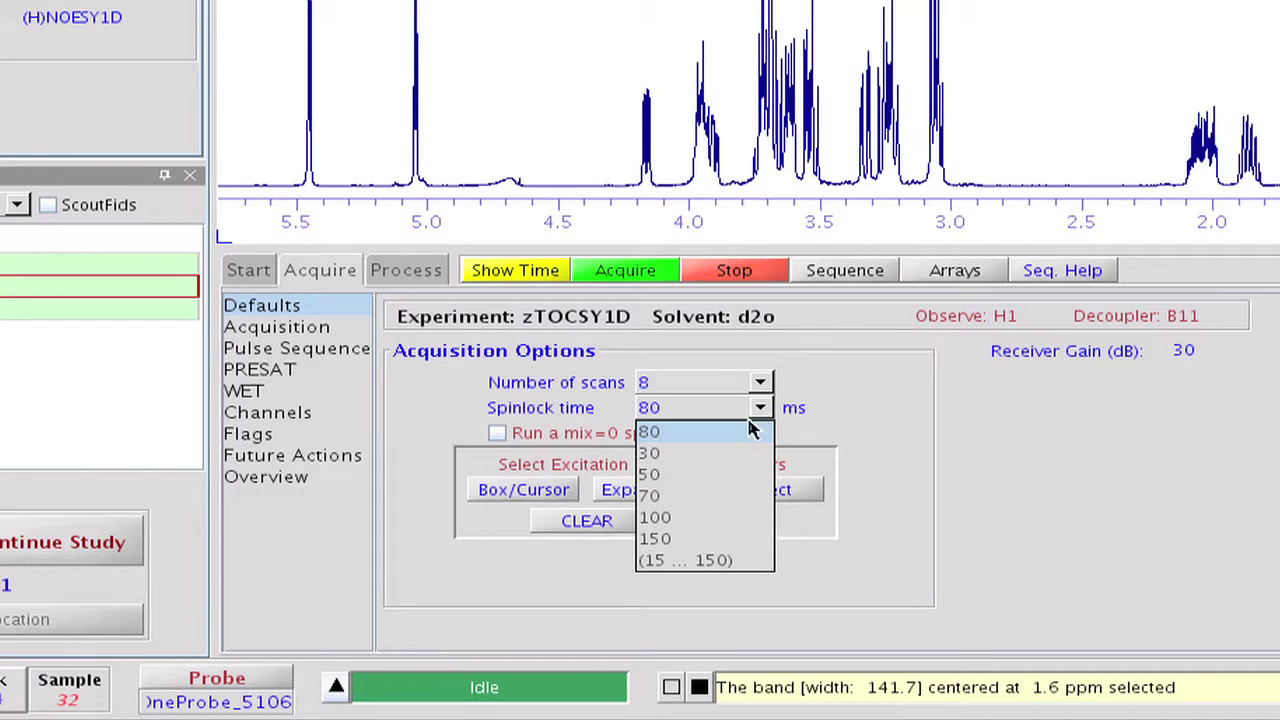
left_click(727, 541)
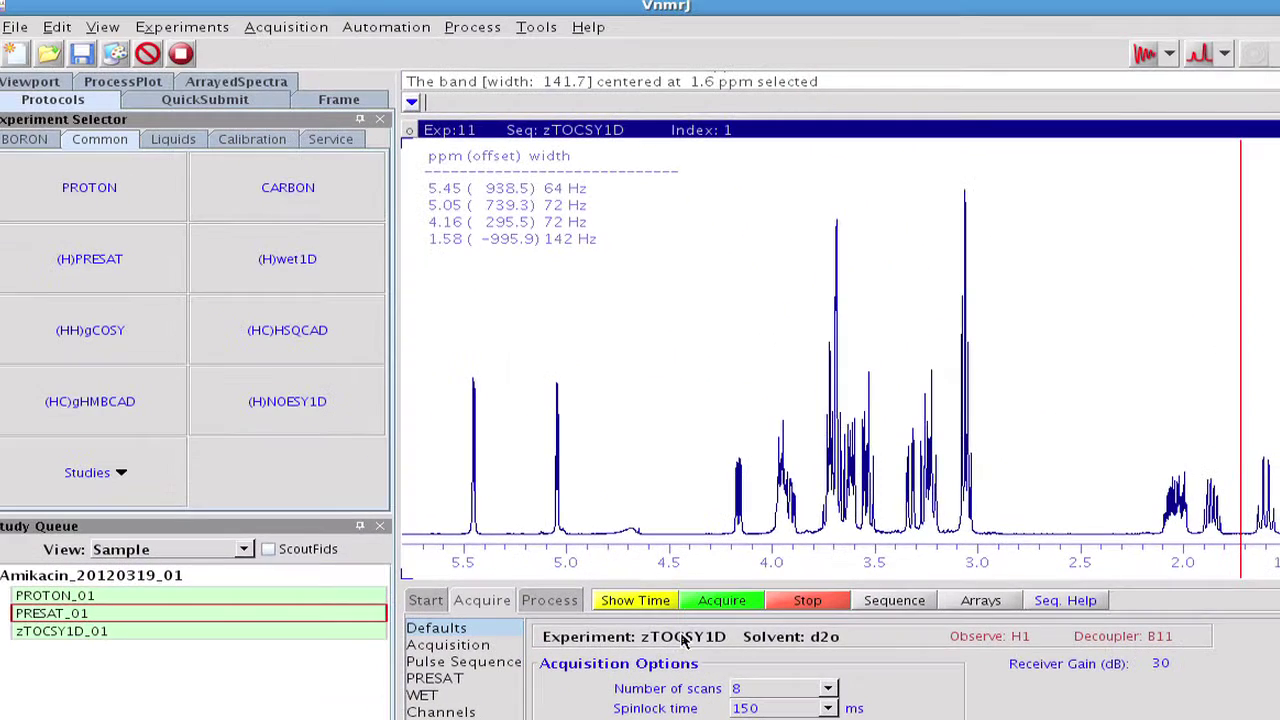
left_click(659, 604)
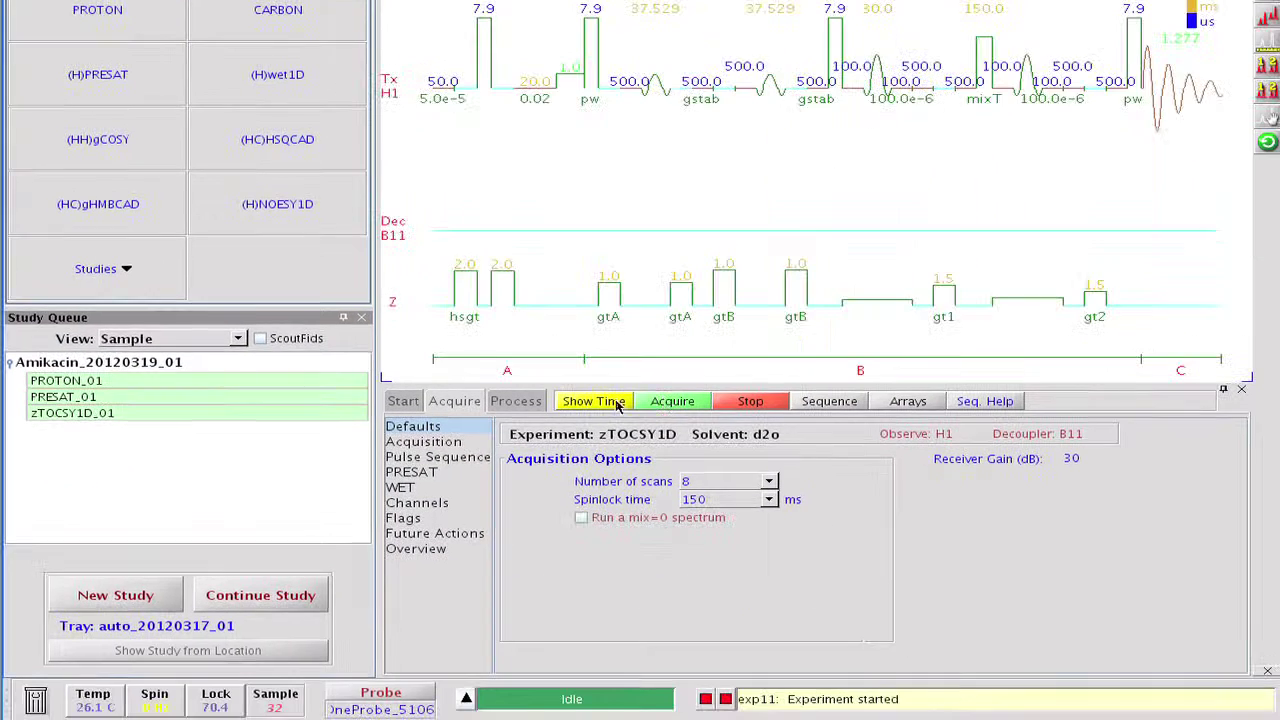
Transform the acquired zTOCSY1D data and display the second spectrum of the array.
left_click(516, 401)
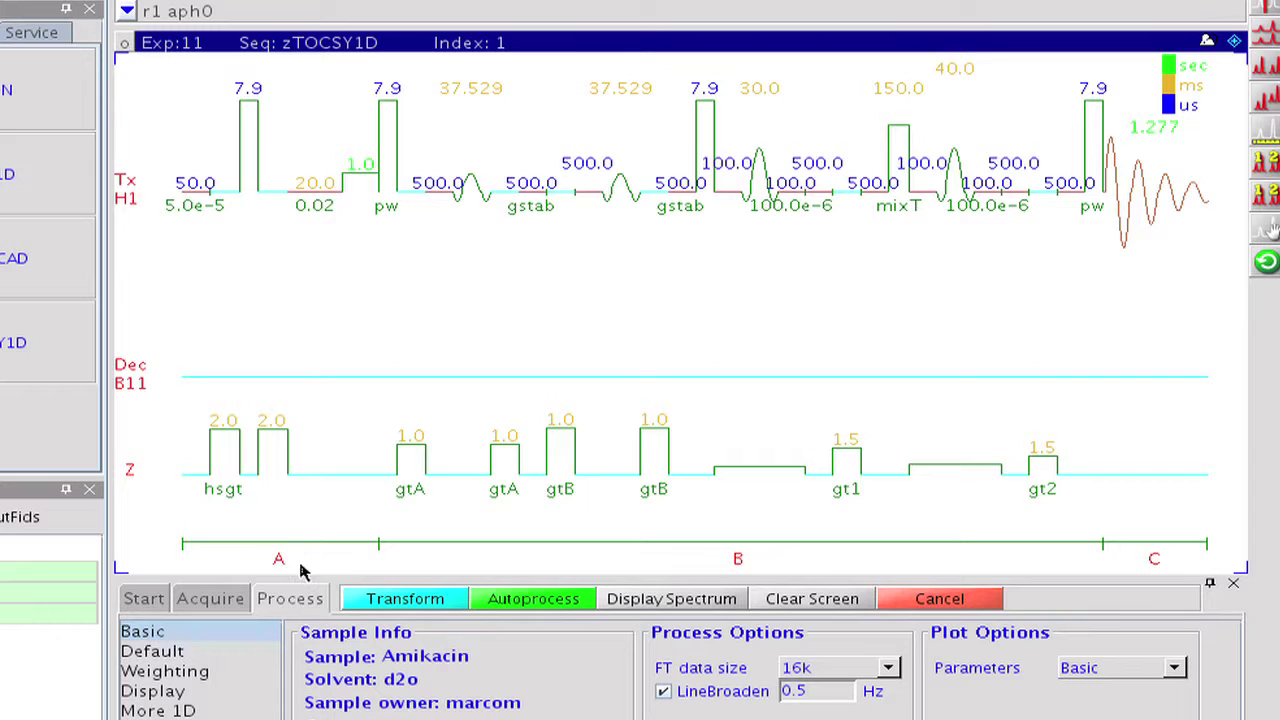
left_click(400, 598)
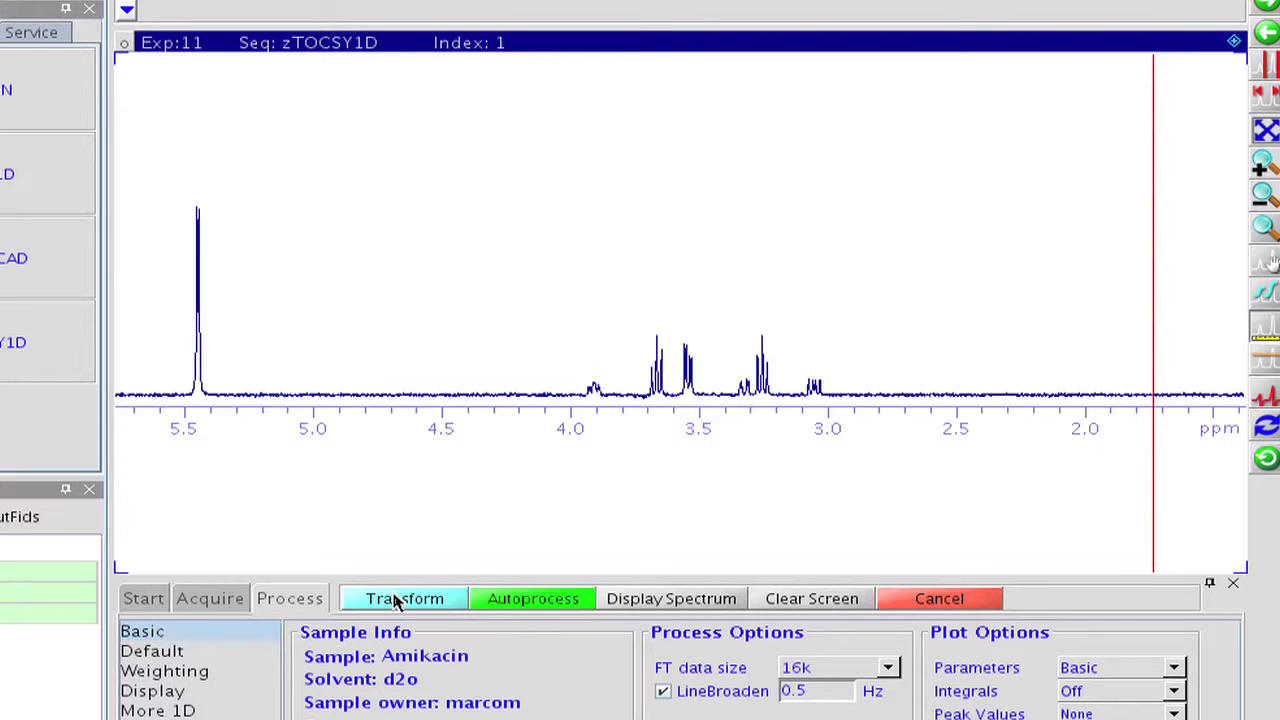
left_click(397, 600)
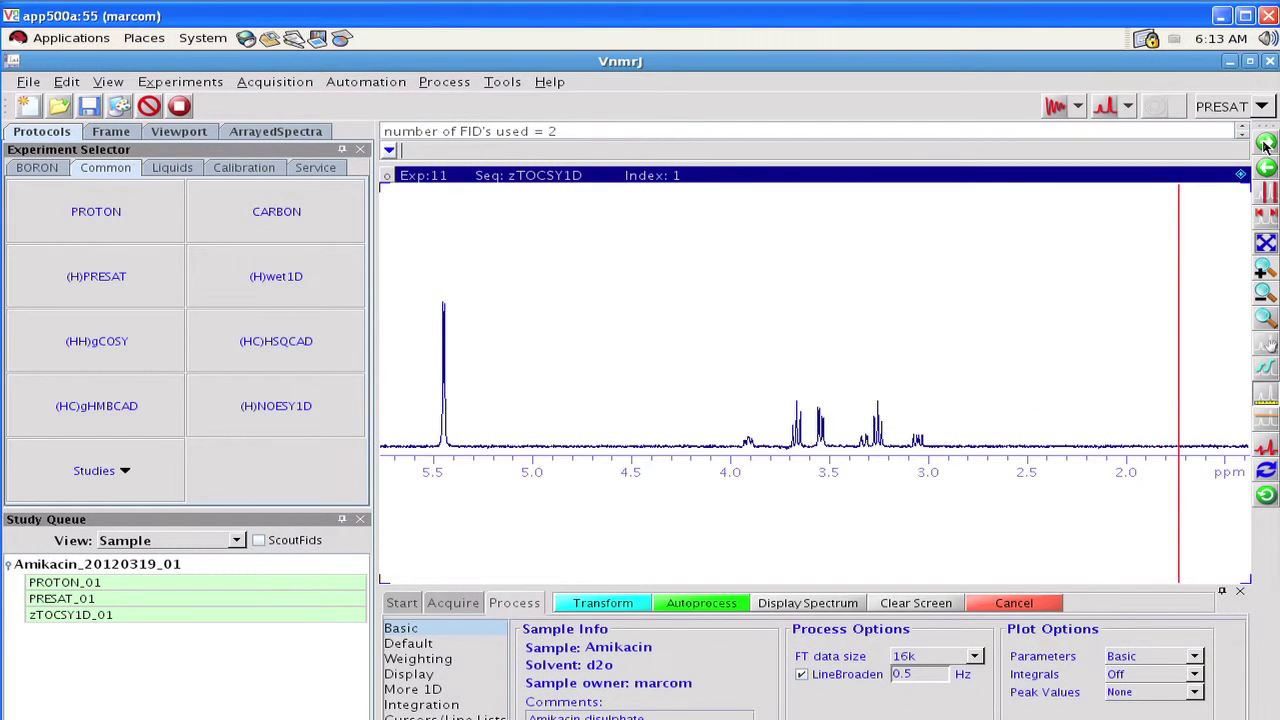
left_click(1265, 22)
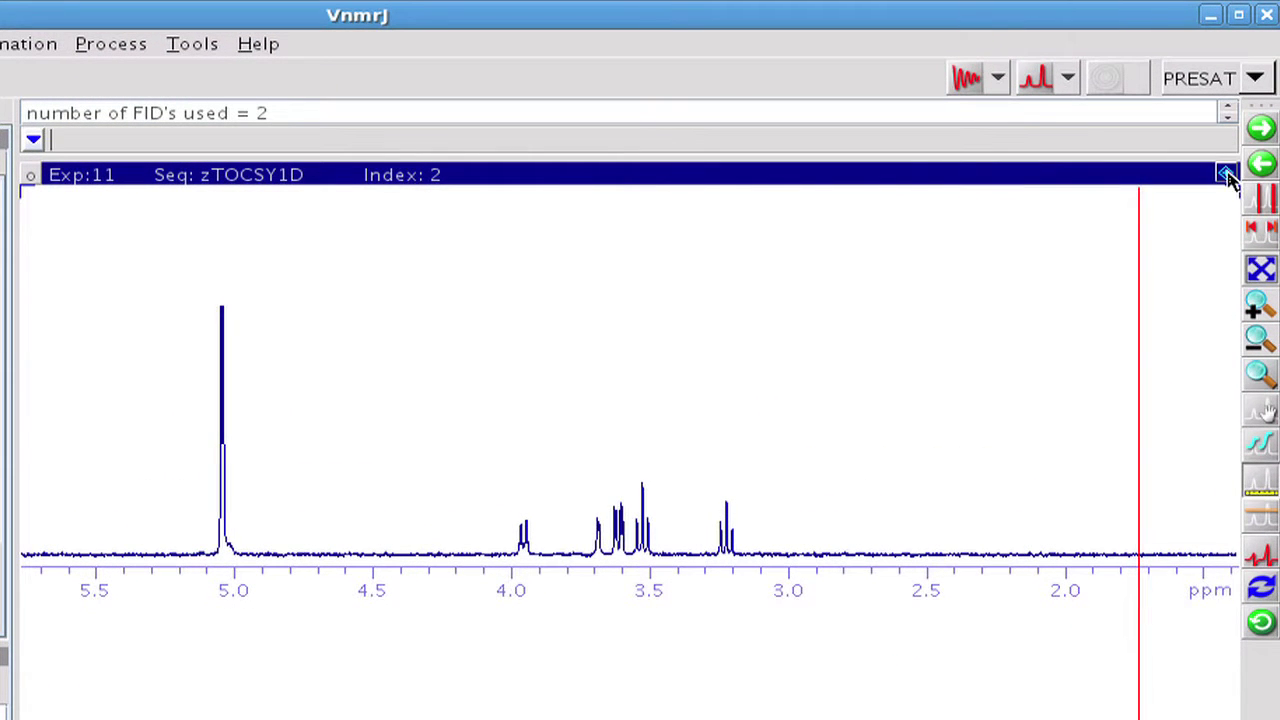
Show both viewports side by side with the parameter area collapsed, and display all four zTOCSY1D spectra stacked vertically.
left_click(1228, 176)
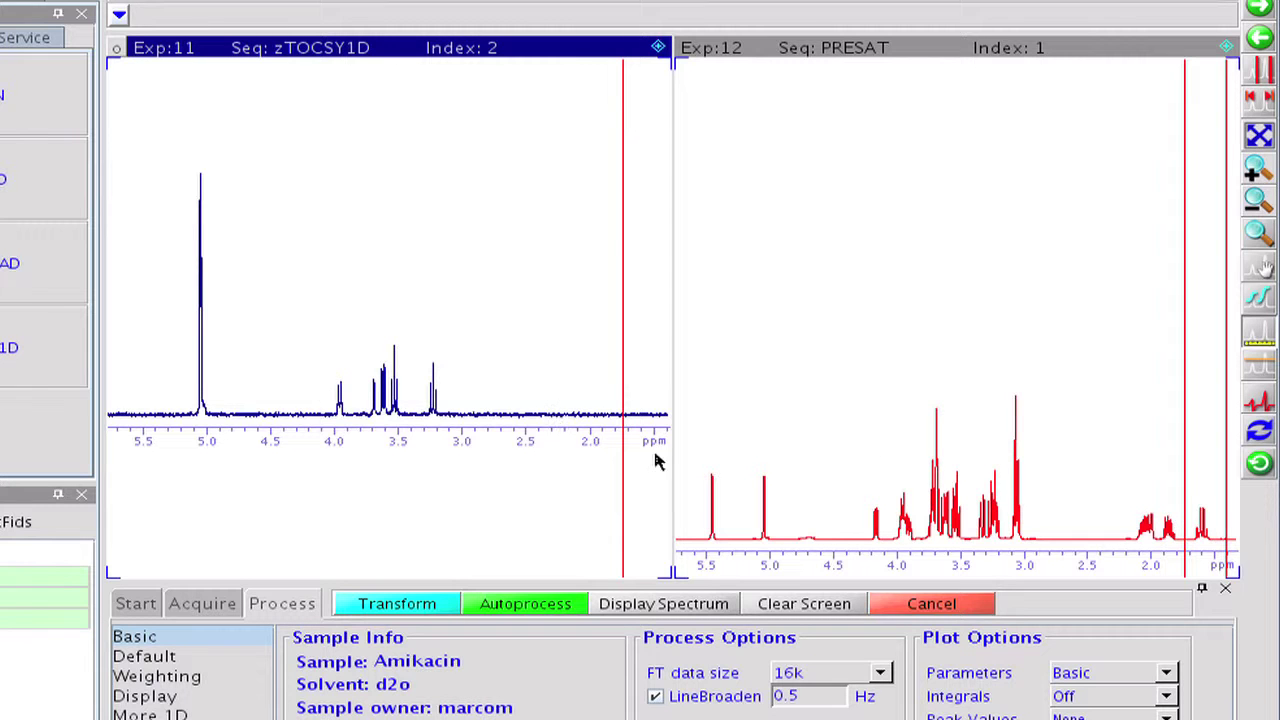
left_click(1202, 590)
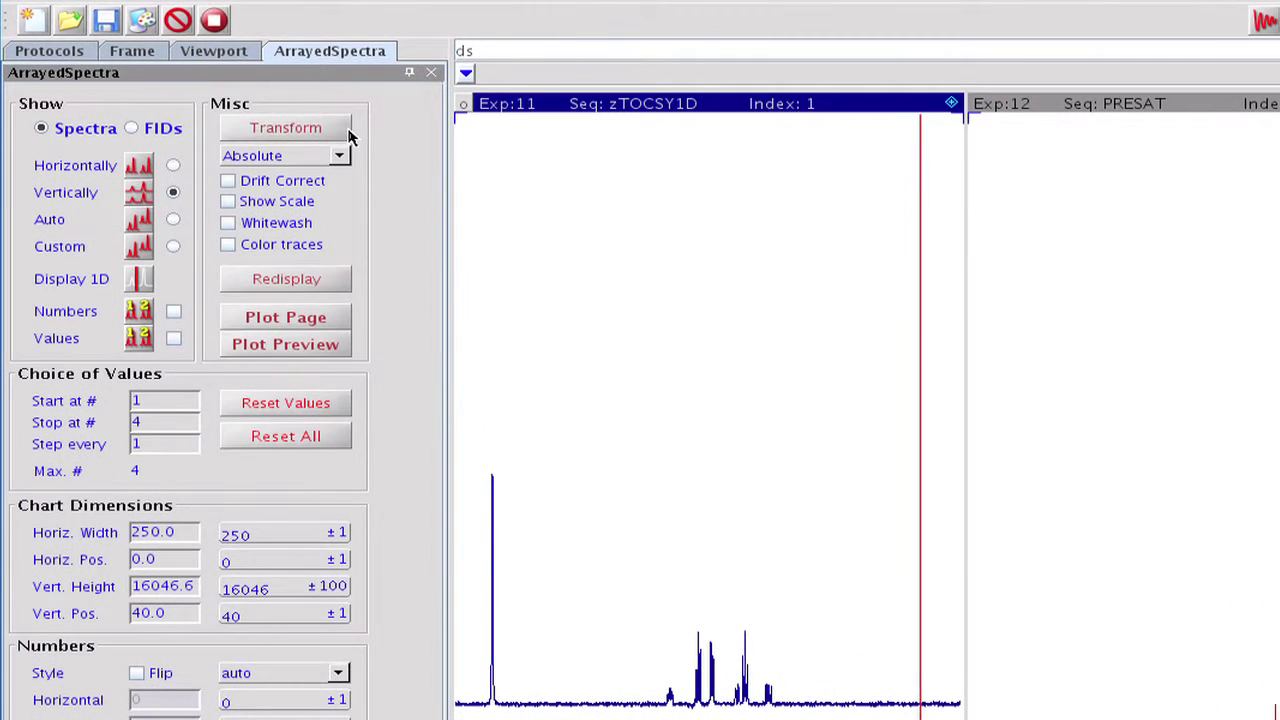
left_click(350, 119)
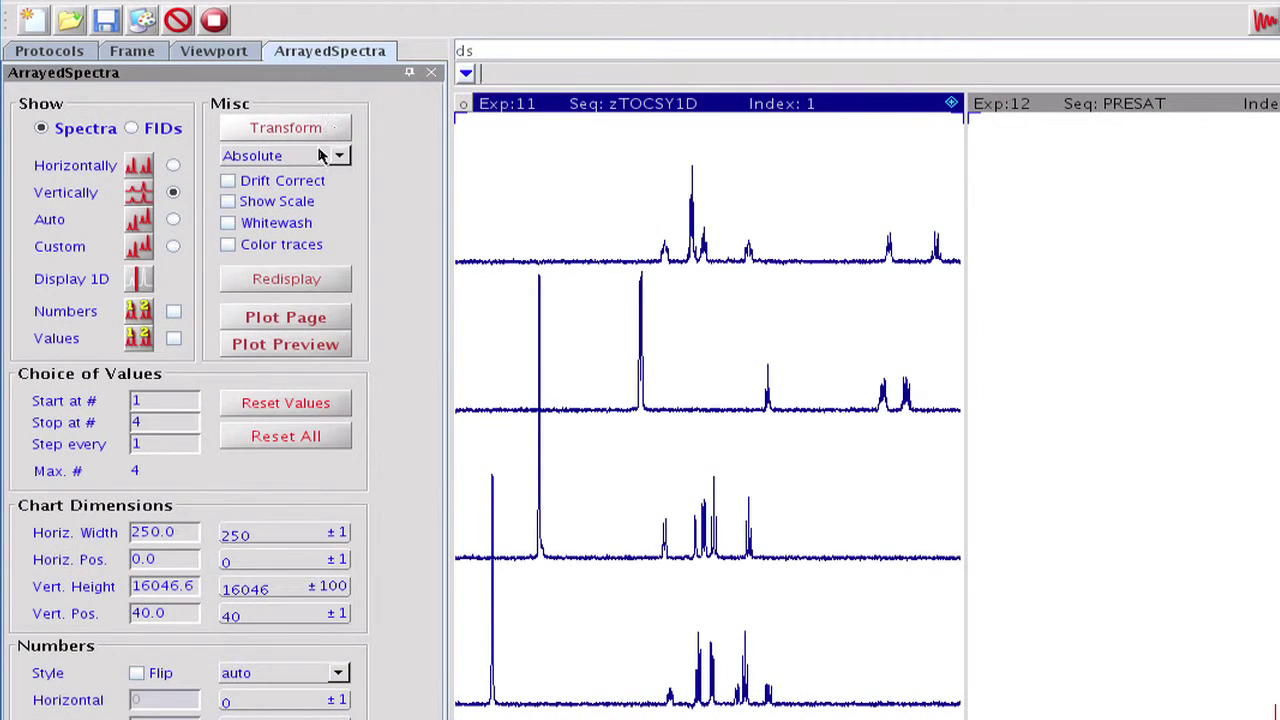
Overlay the zTOCSY1D and PRESAT viewports to compare the stacked selective spectra with the full proton spectrum.
left_click(226, 50)
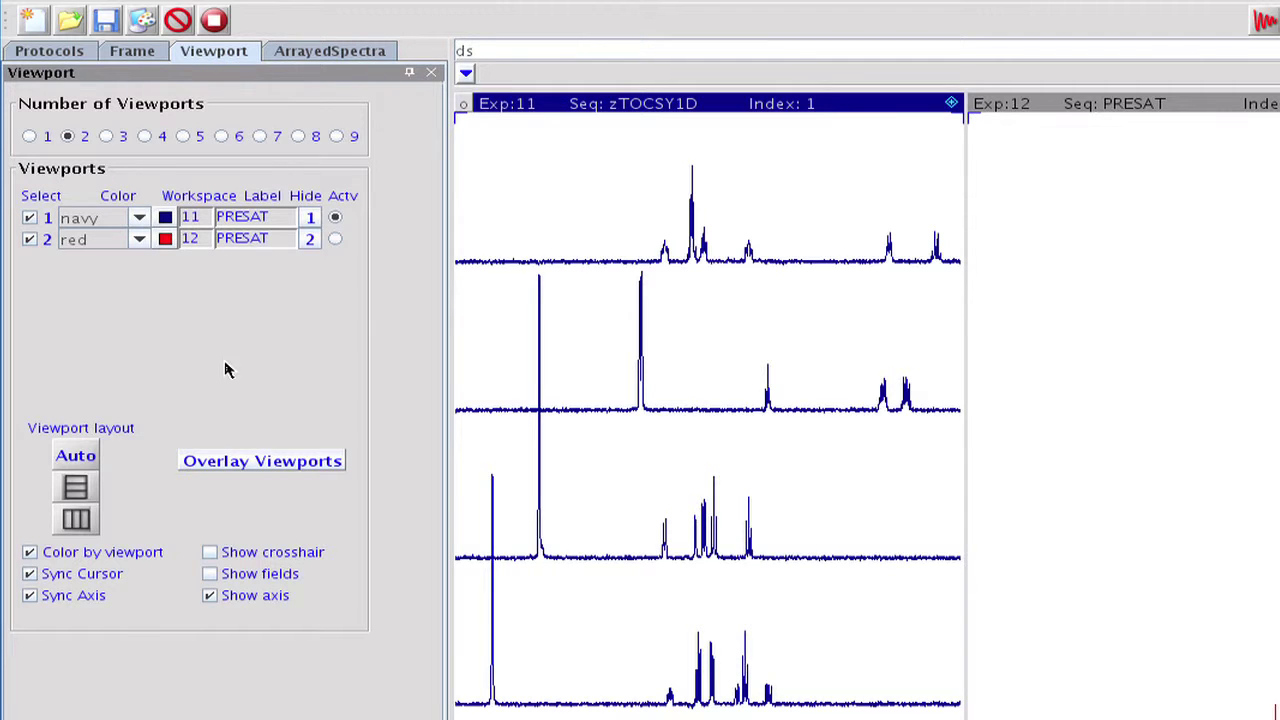
left_click(230, 461)
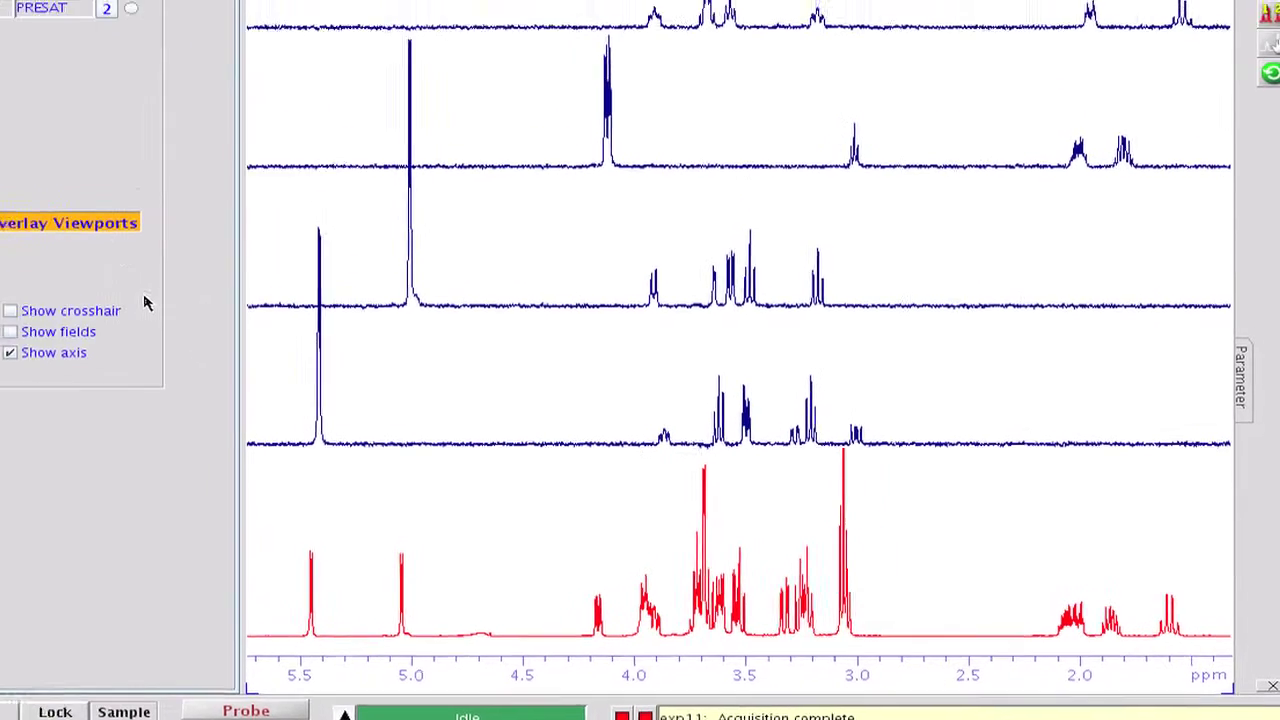
Turn off the viewport overlay, enlarge the Exp:11 viewport to fill the display, and return to the experiment protocols.
left_click(265, 391)
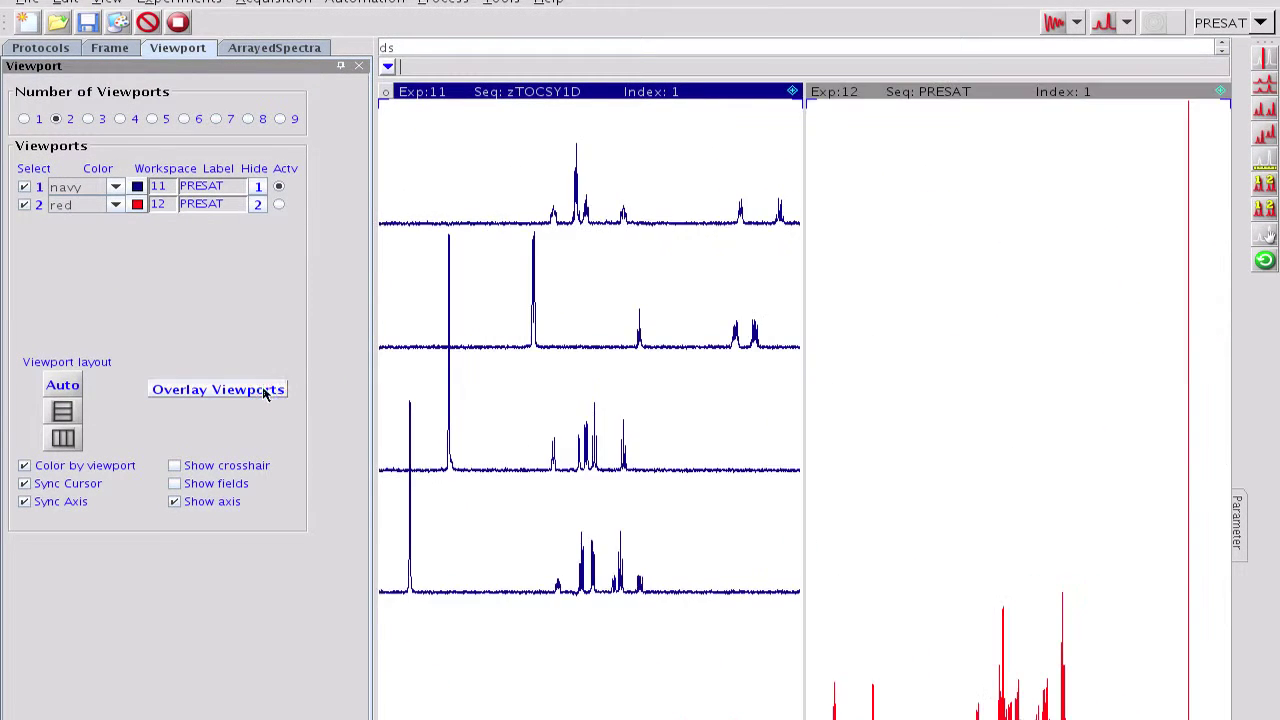
left_click(791, 91)
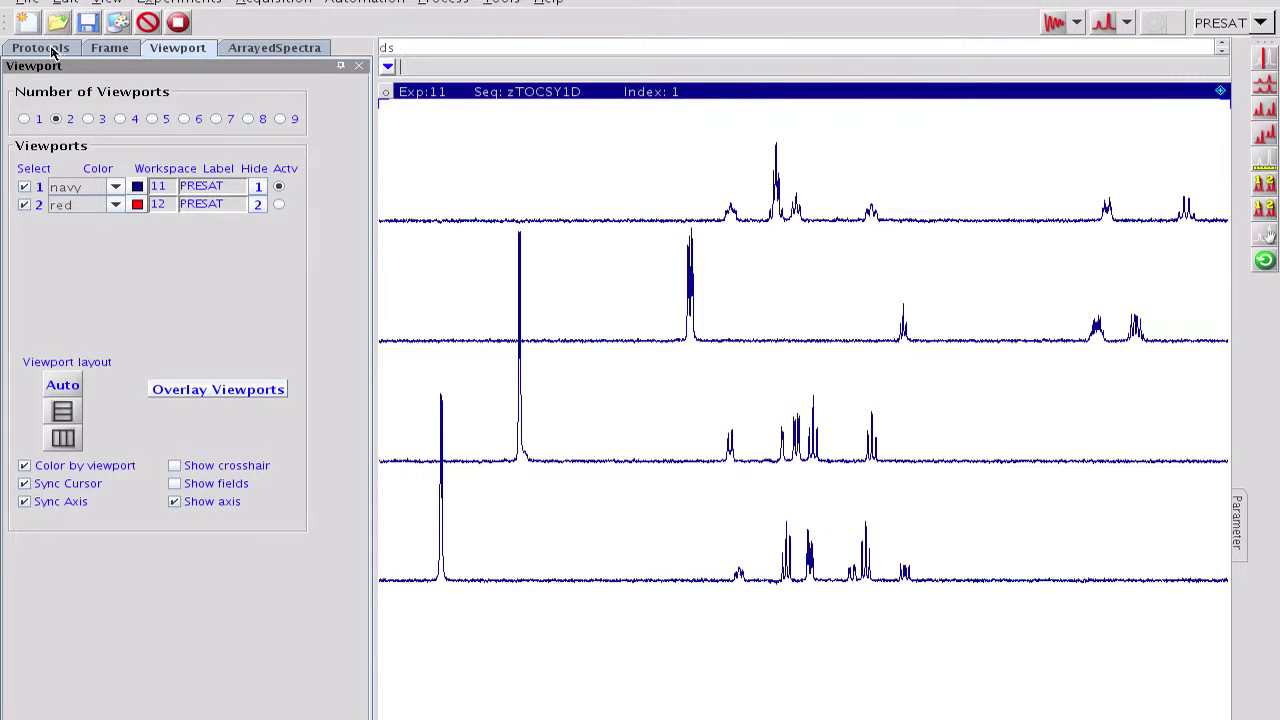
left_click(48, 48)
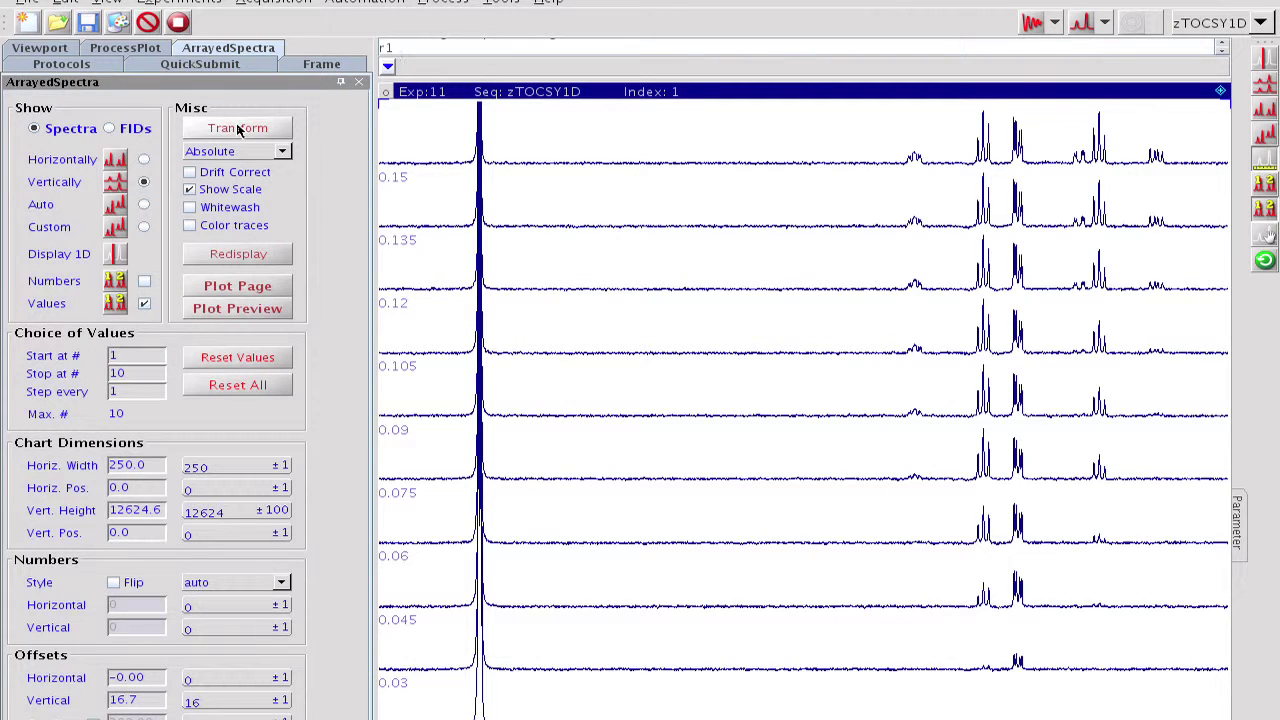
Show the saved text annotations on the frame of the spinlock-time arrayed zTOCSY1D spectra.
left_click(312, 65)
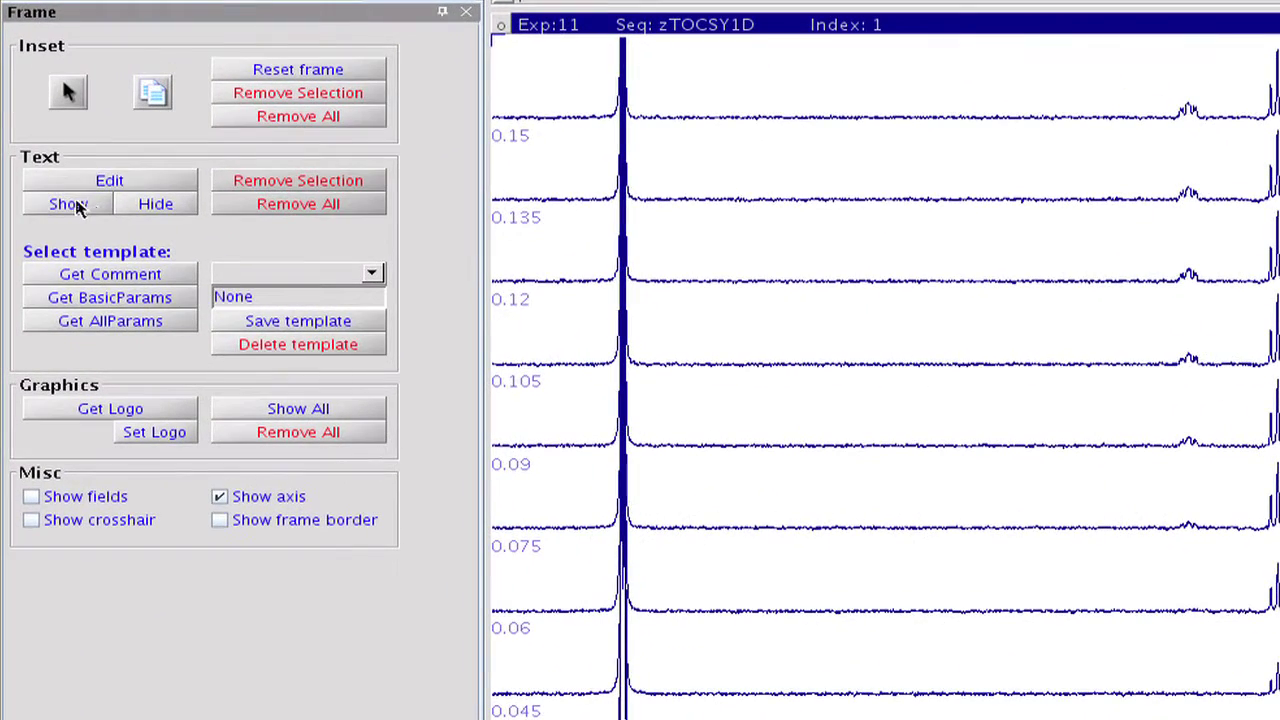
left_click(70, 205)
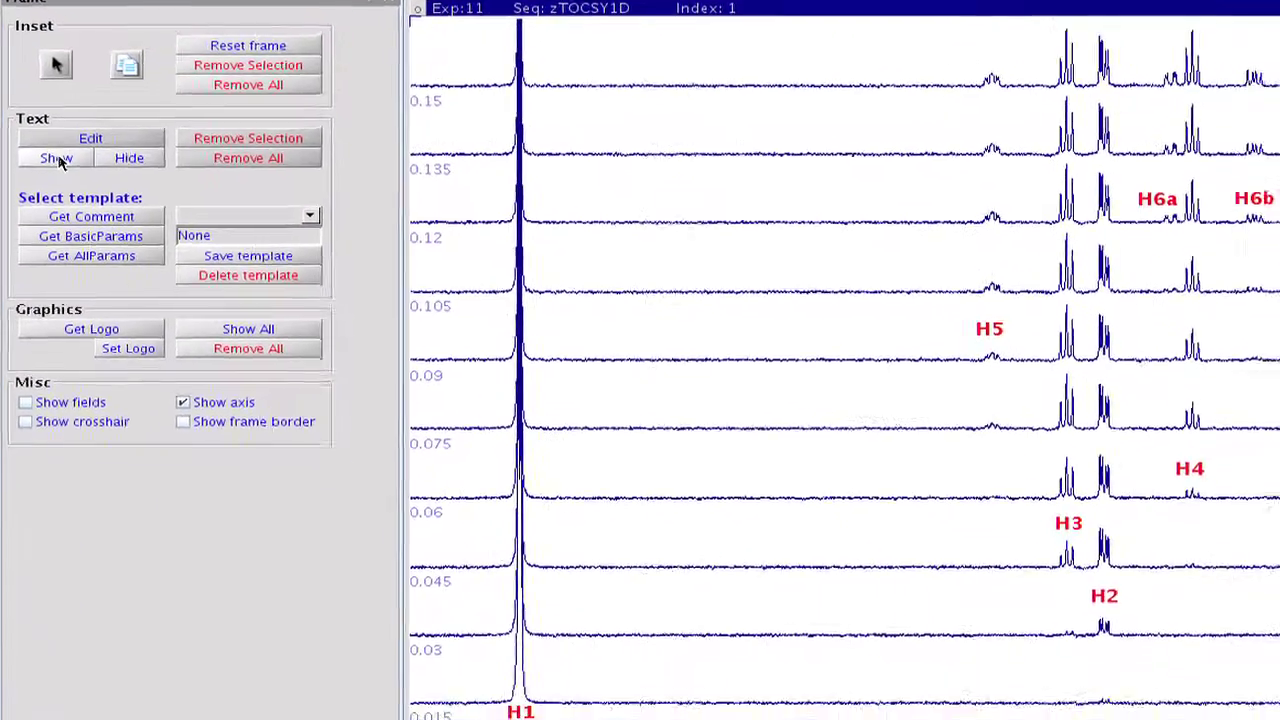